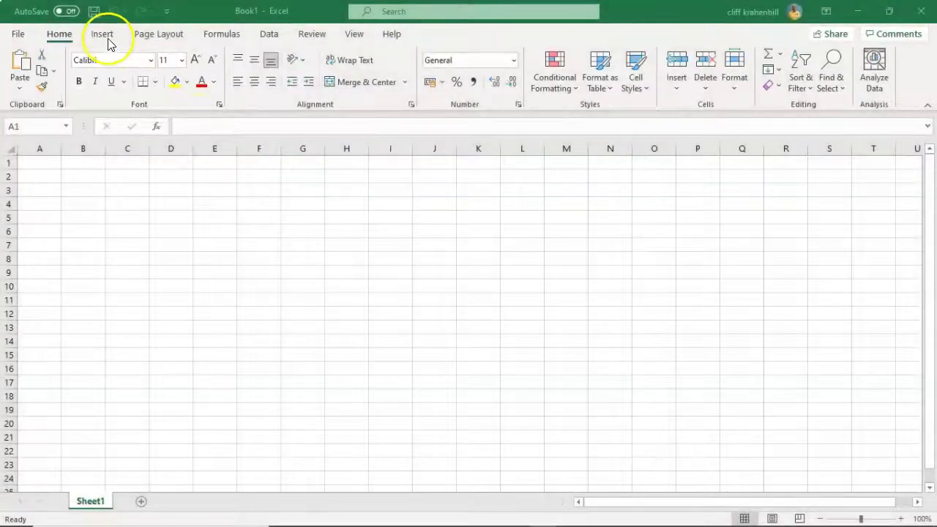
Step: Examine the font settings and the alignment settings of cell A1 in the Format Cells dialog, closing it without changes
left_click(106, 35)
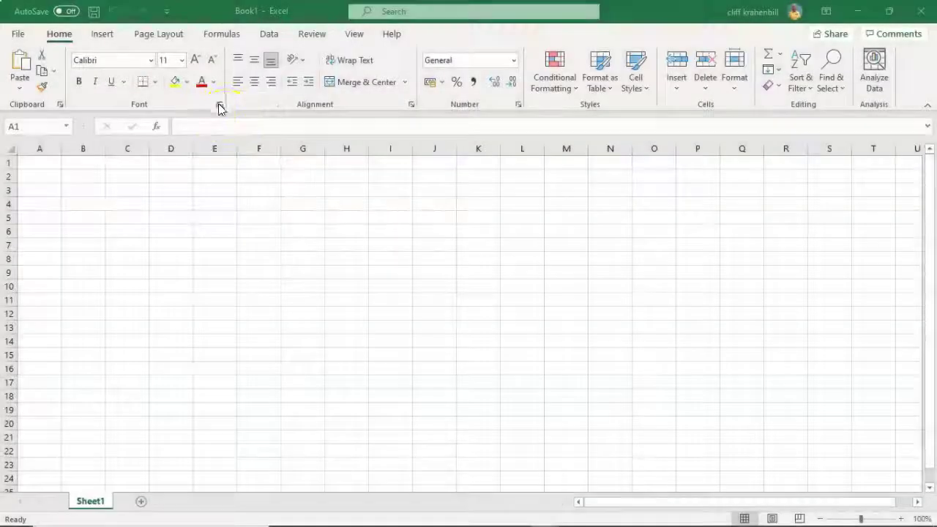
left_click(219, 104)
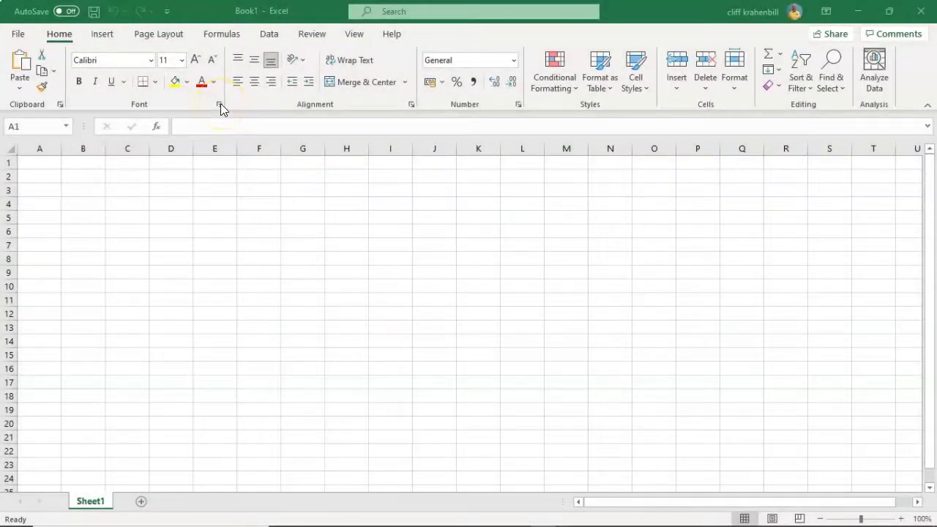
left_click(219, 104)
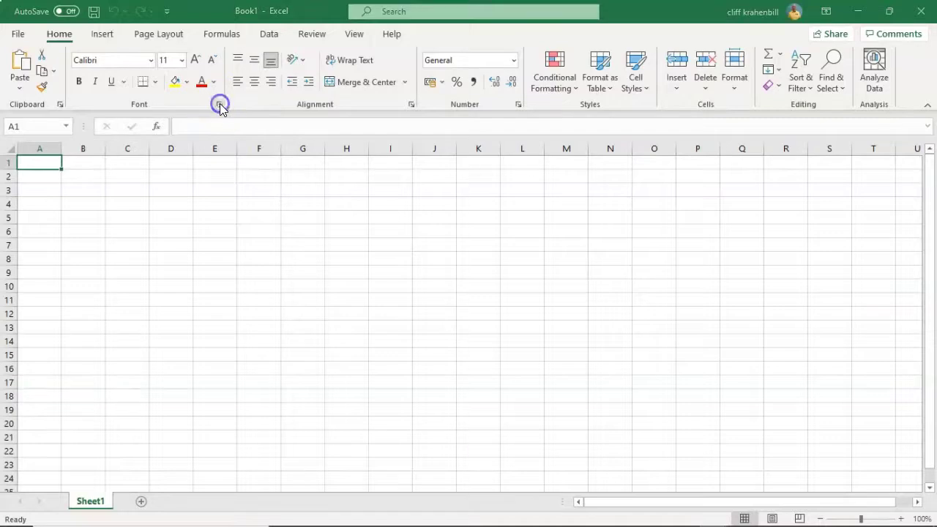
left_click_drag(578, 189, 355, 97)
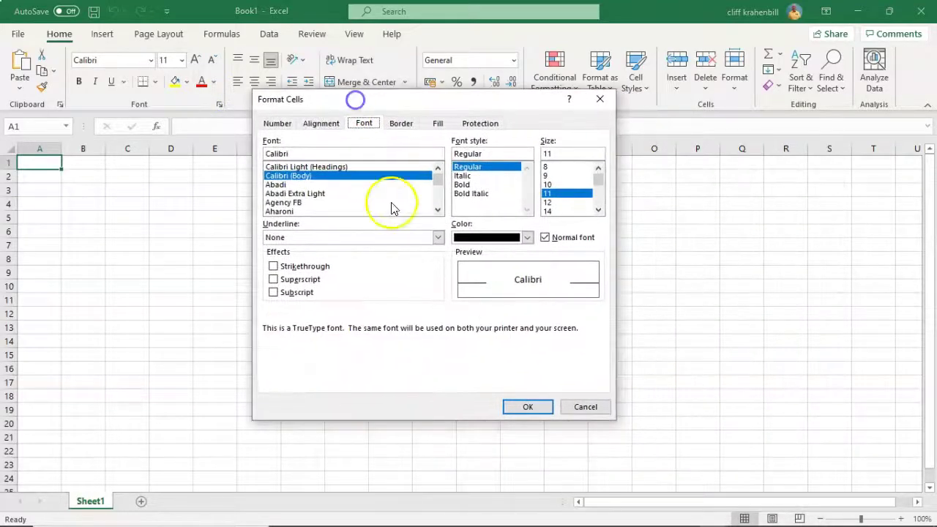
left_click(359, 397)
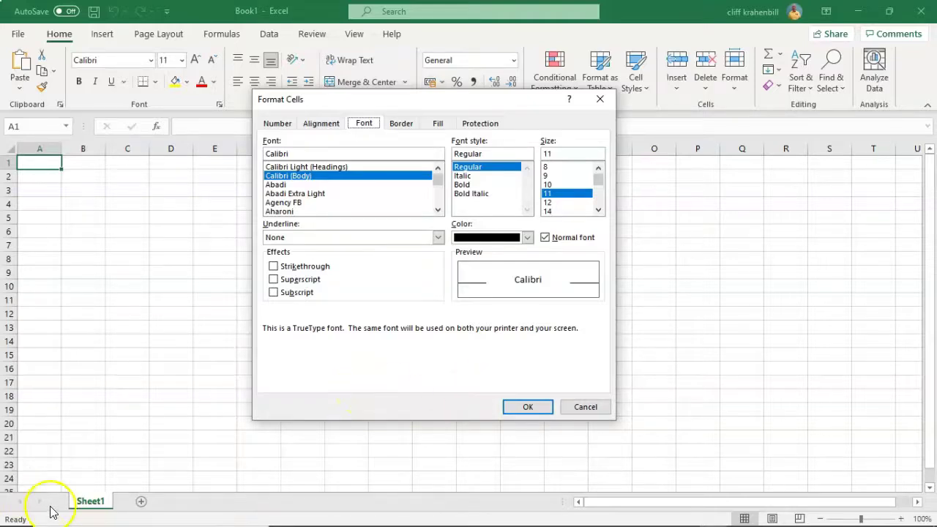
key("Escape")
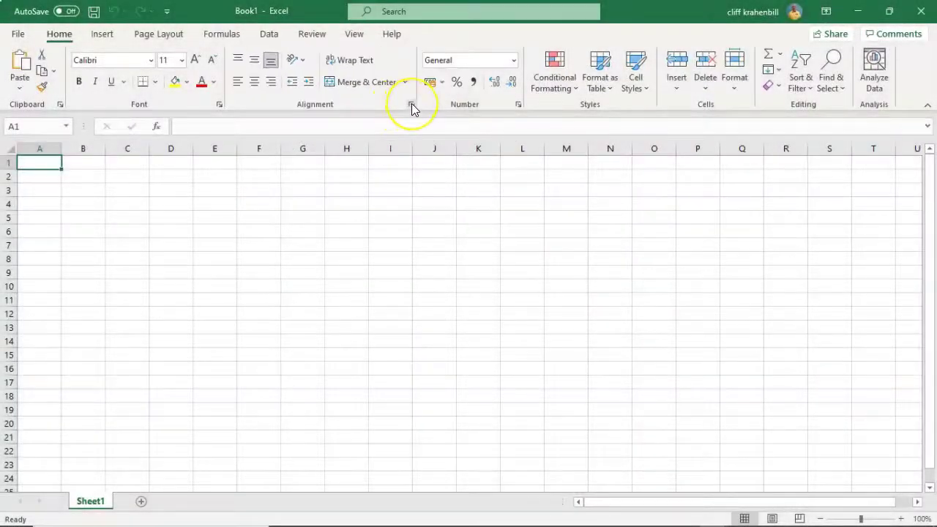
left_click(411, 105)
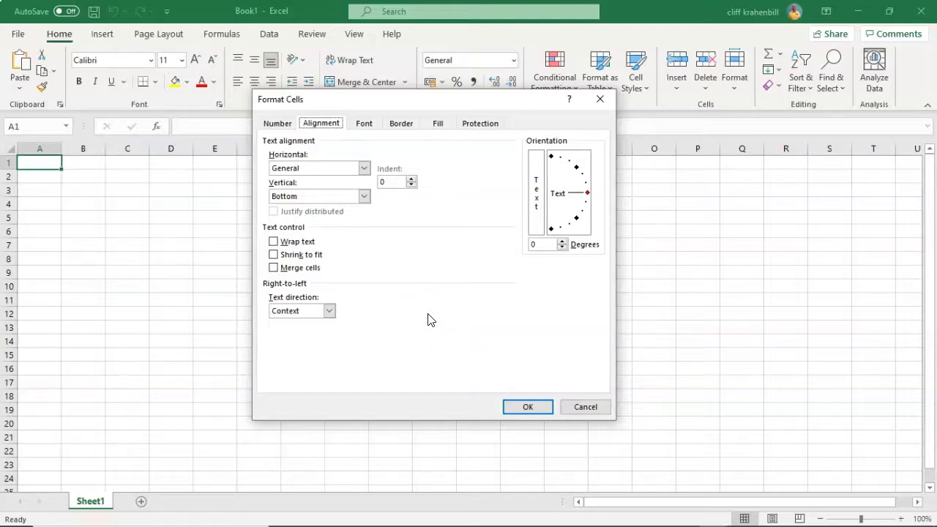
left_click(600, 99)
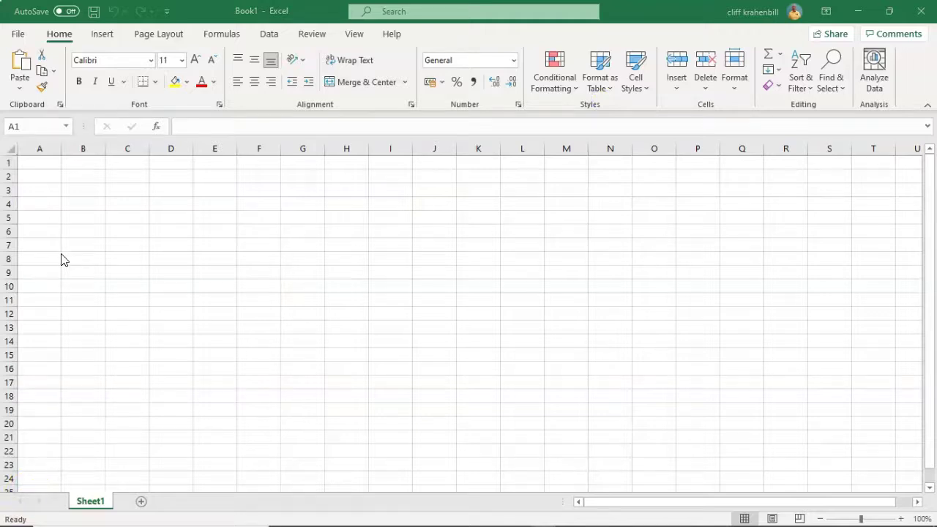
Step: Examine the program options, covering General, Quick Access Toolbar, Trust Center, Formulas, Data and Proofing
left_click(18, 35)
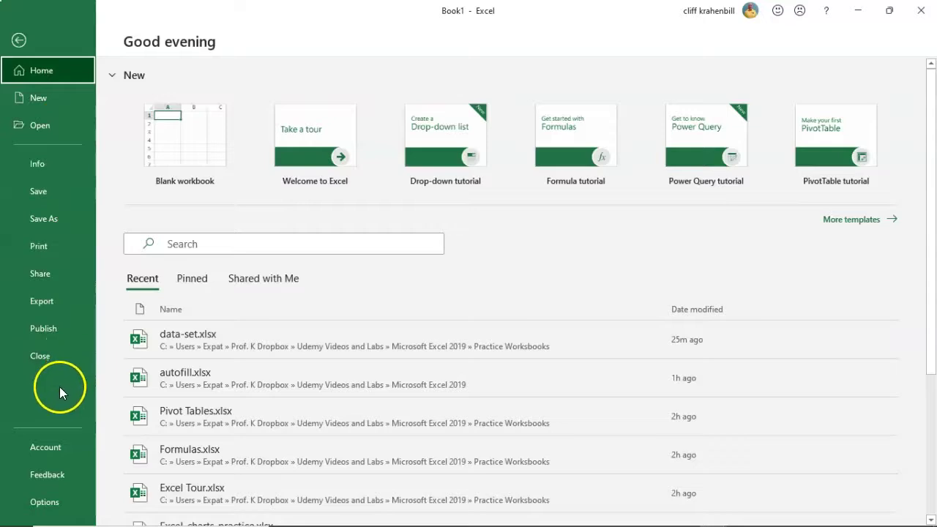
left_click(28, 501)
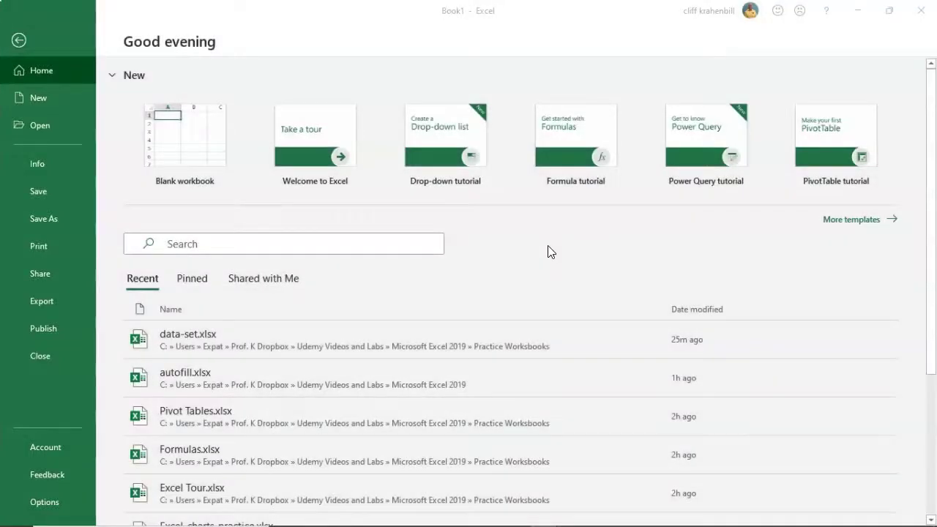
left_click(859, 220)
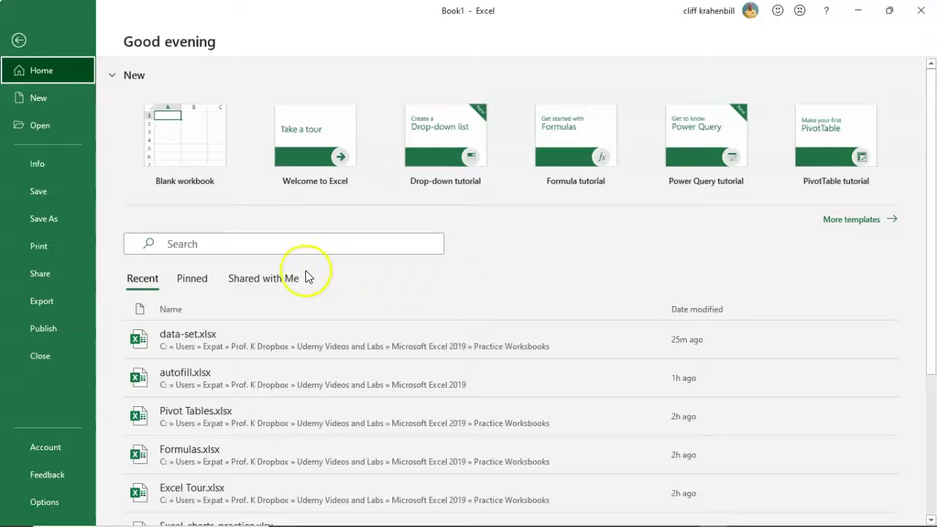
left_click(46, 504)
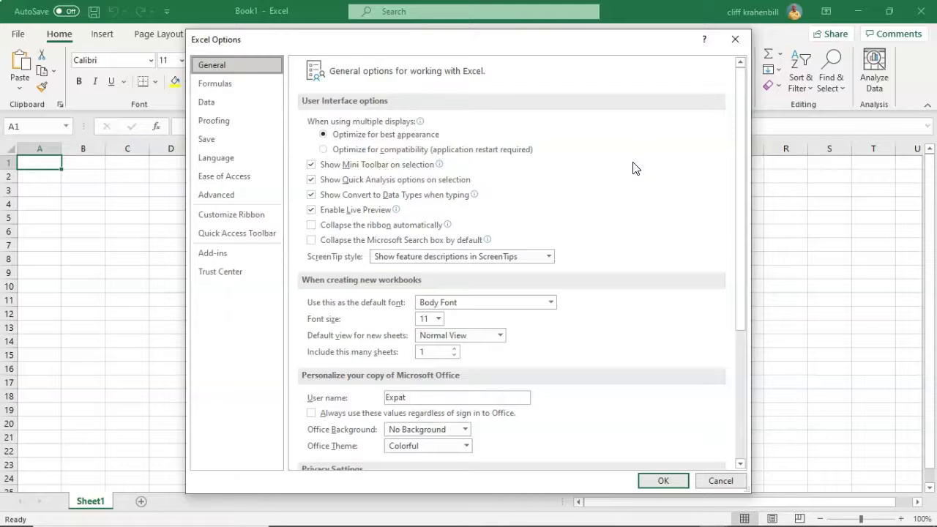
left_click(240, 215)
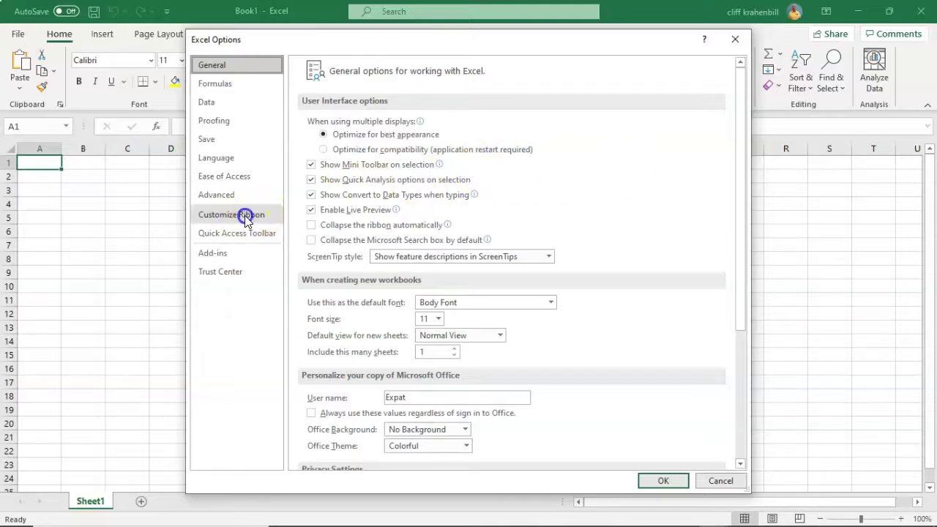
left_click(244, 234)
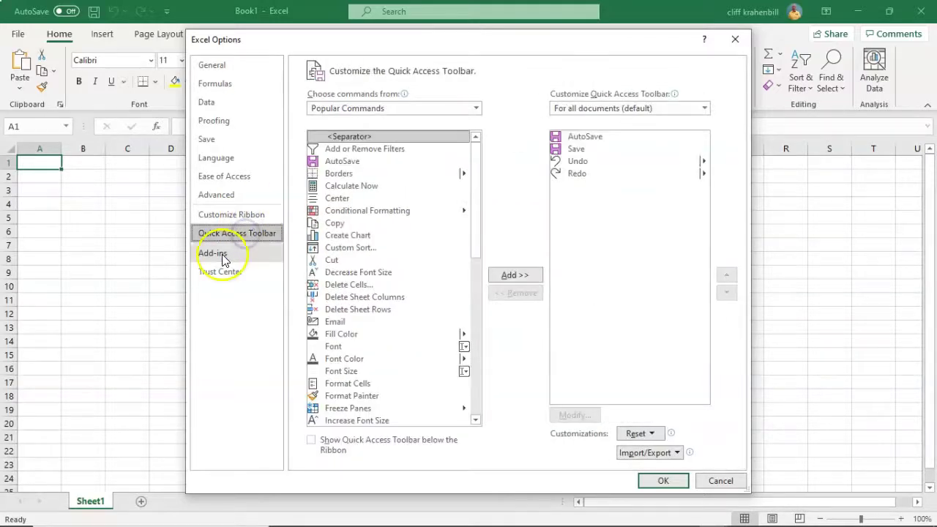
left_click(215, 256)
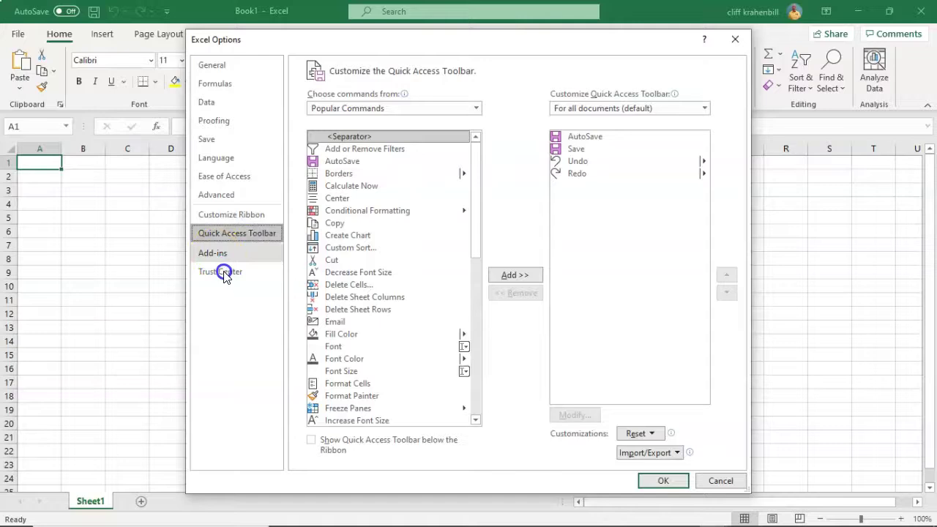
left_click(223, 272)
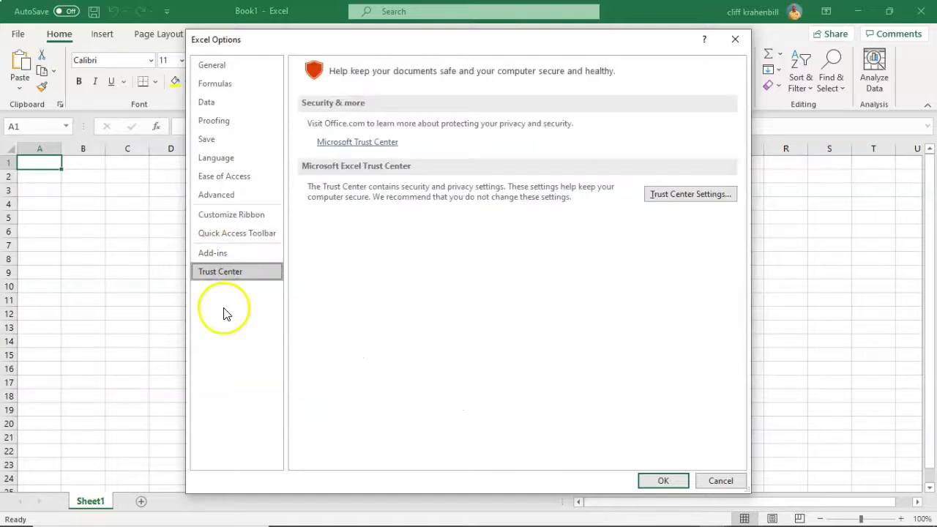
left_click(219, 67)
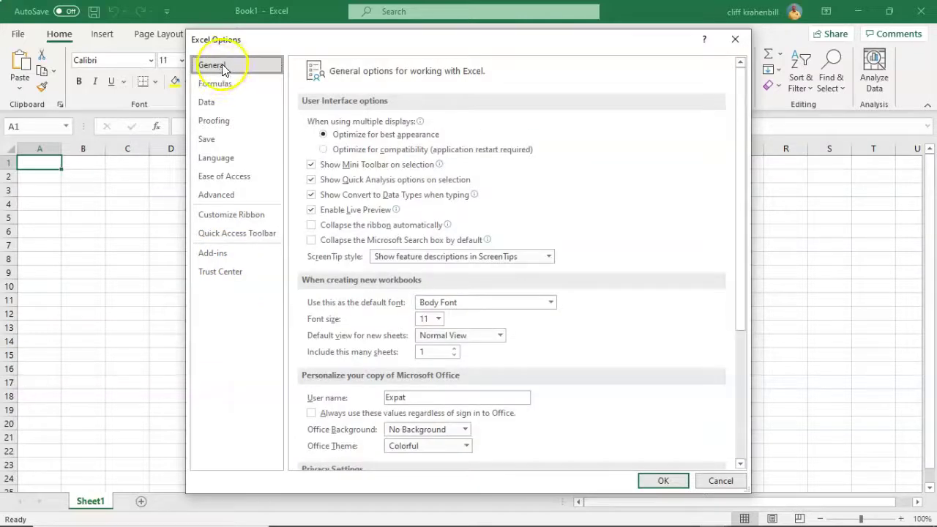
left_click(223, 84)
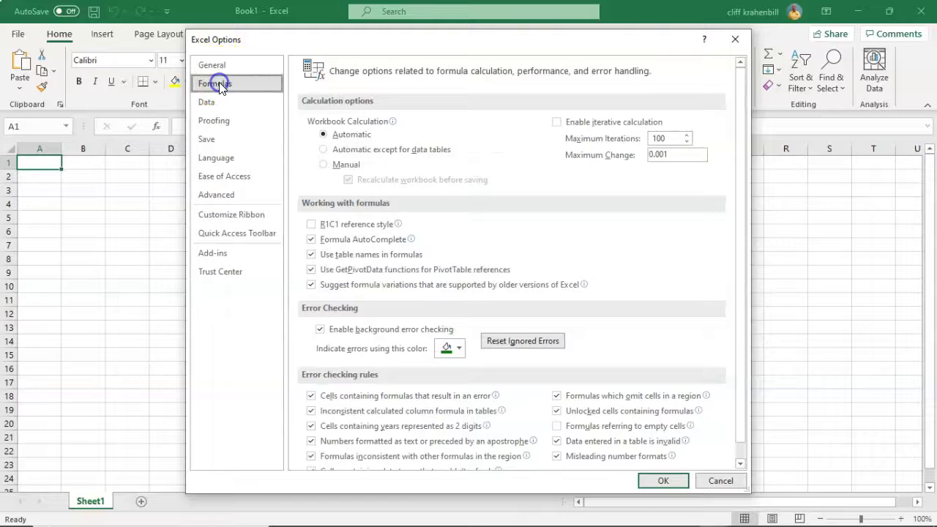
left_click(209, 101)
left_click(218, 119)
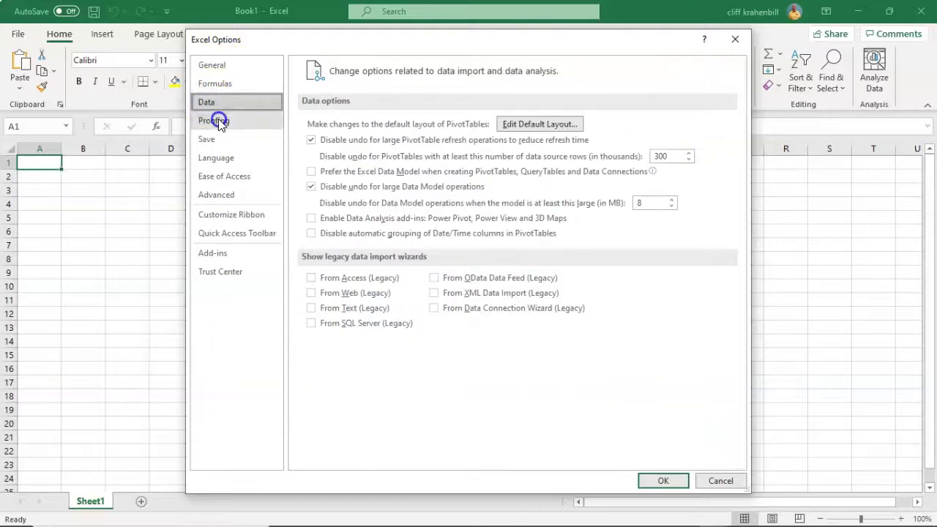
Step: Examine the Save options, including the default local file location, and close the options without applying changes
left_click(206, 139)
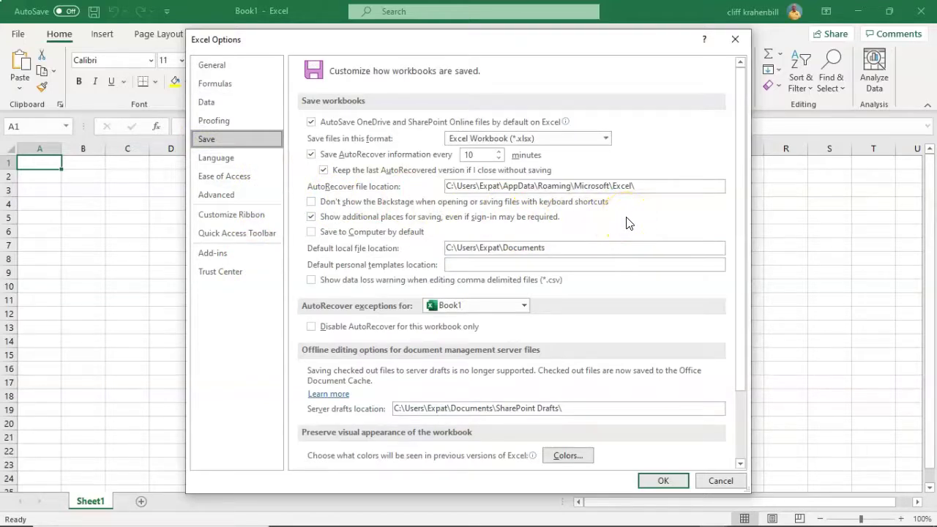
left_click(578, 247)
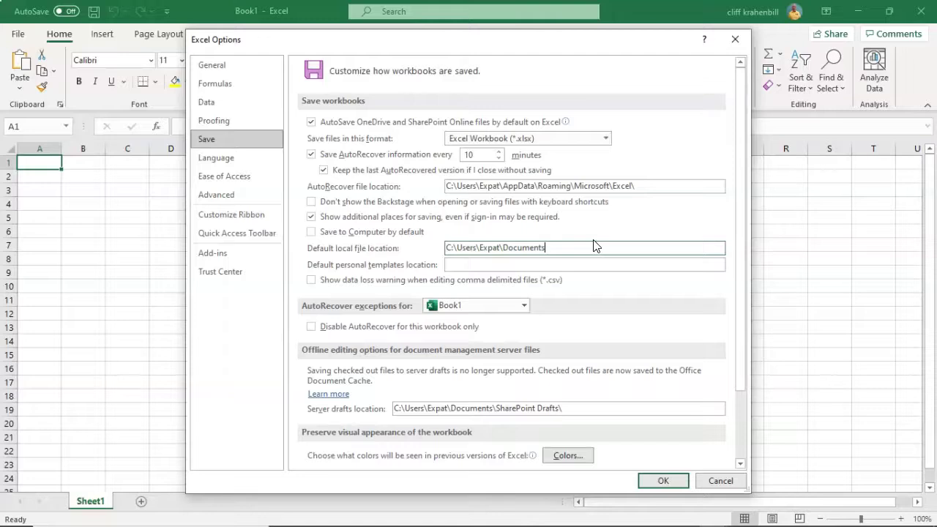
left_click(18, 512)
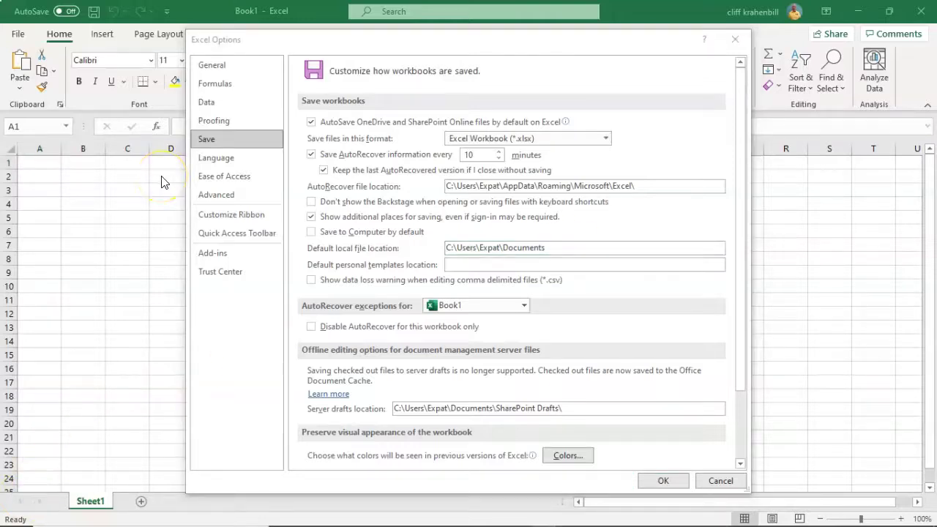
left_click(735, 39)
left_click(22, 505)
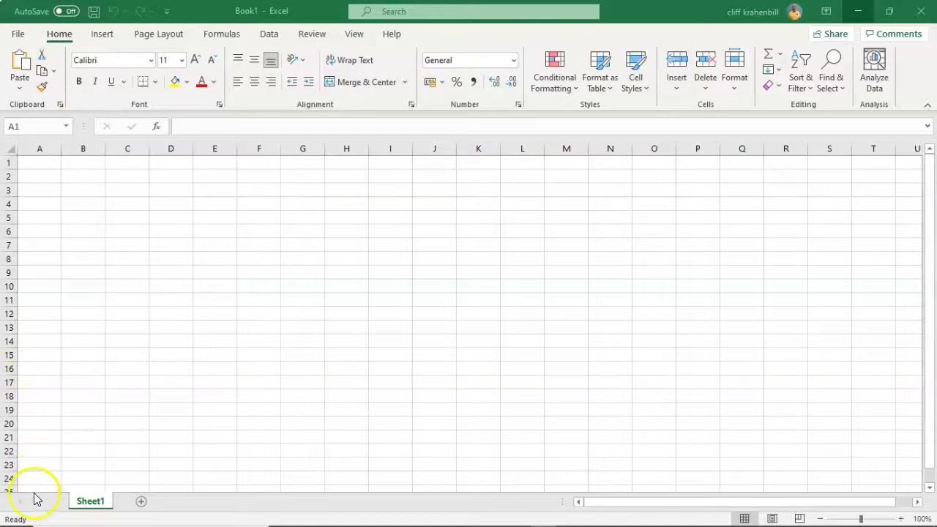
Step: Examine the ribbon commands for Insert, Page Layout, Formulas, Data, Review, View and Help in turn
scroll(62, 40, "down", 1)
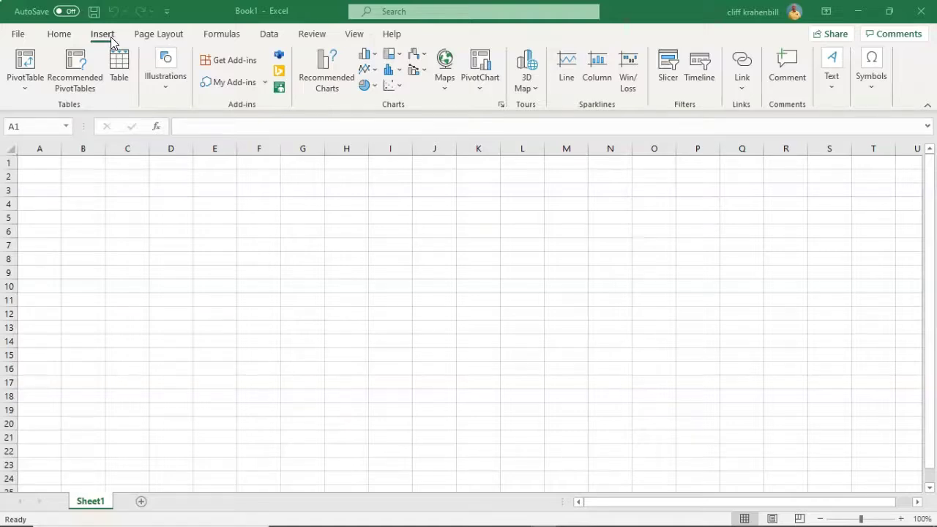
left_click(29, 497)
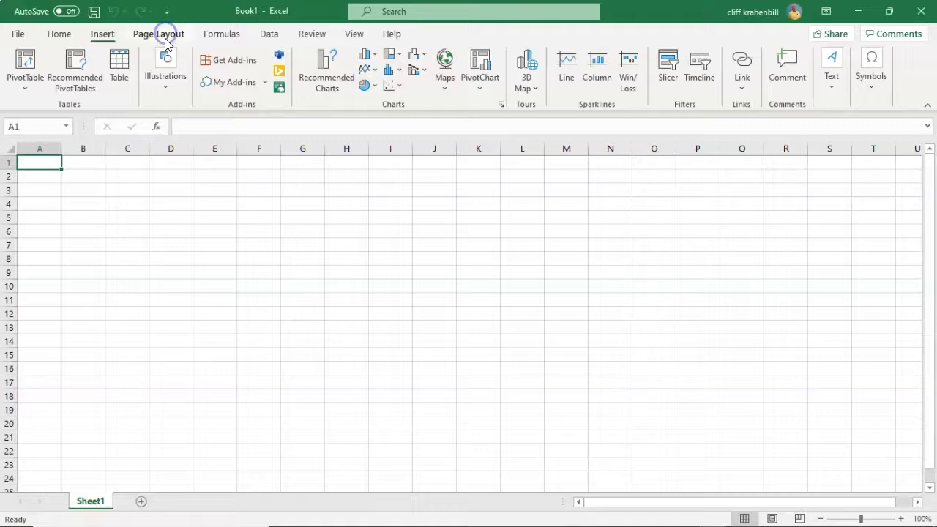
left_click(171, 35)
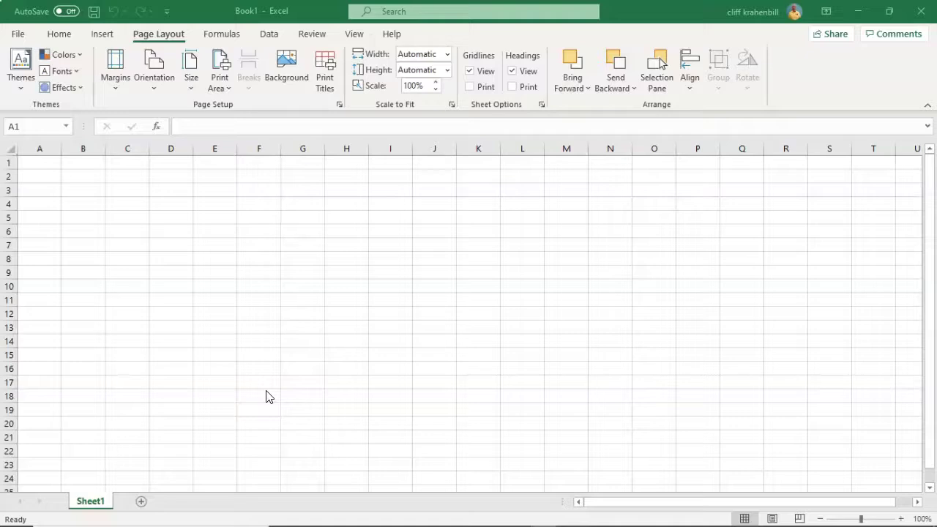
left_click(28, 497)
left_click(222, 37)
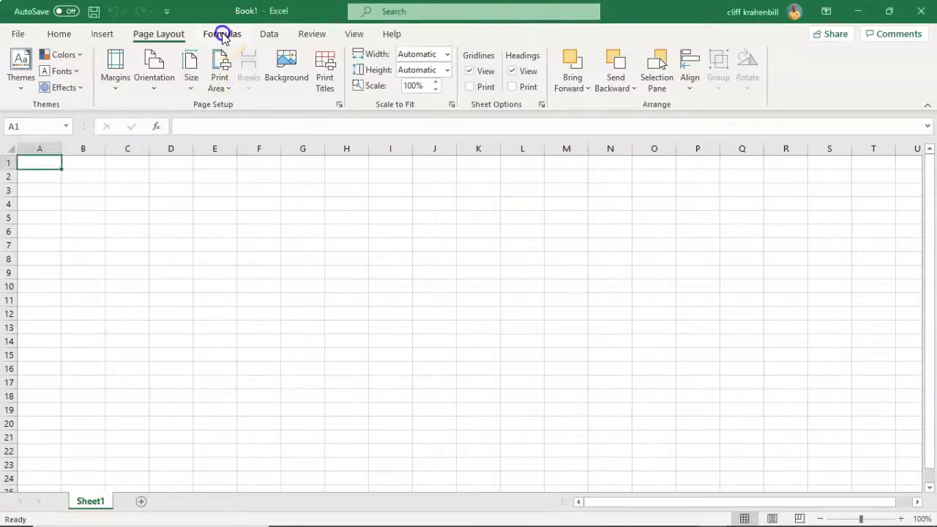
left_click(222, 35)
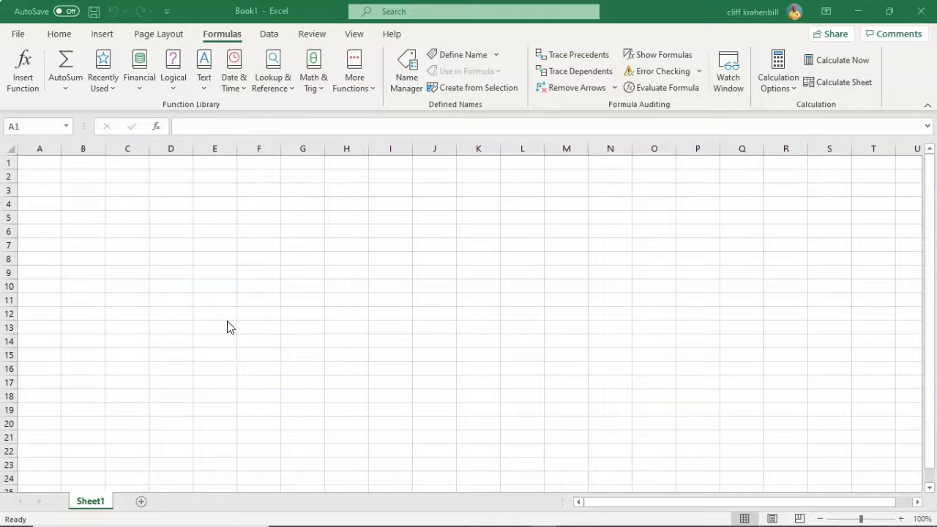
left_click(270, 35)
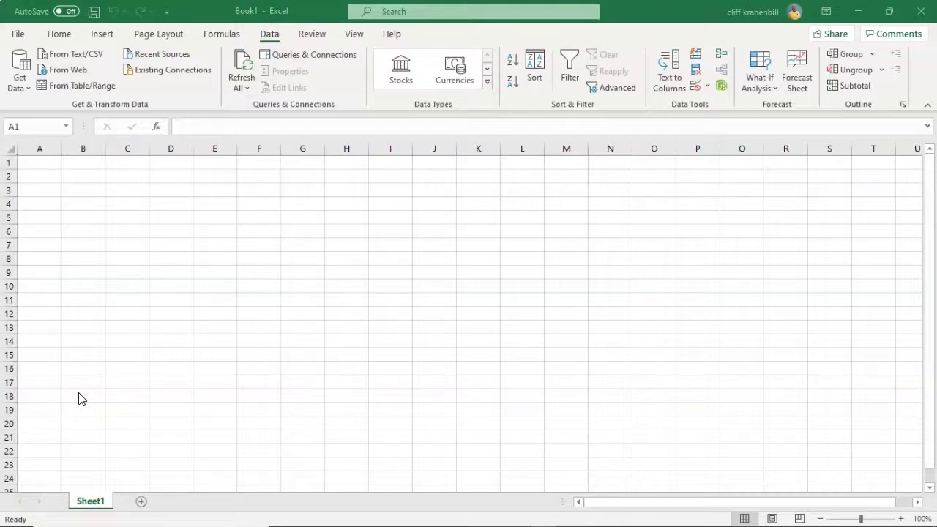
left_click(27, 496)
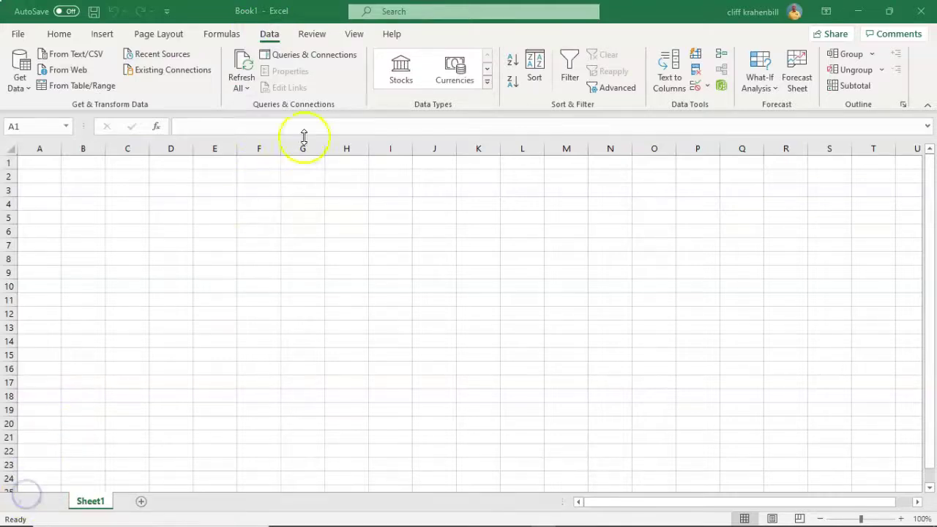
left_click(311, 34)
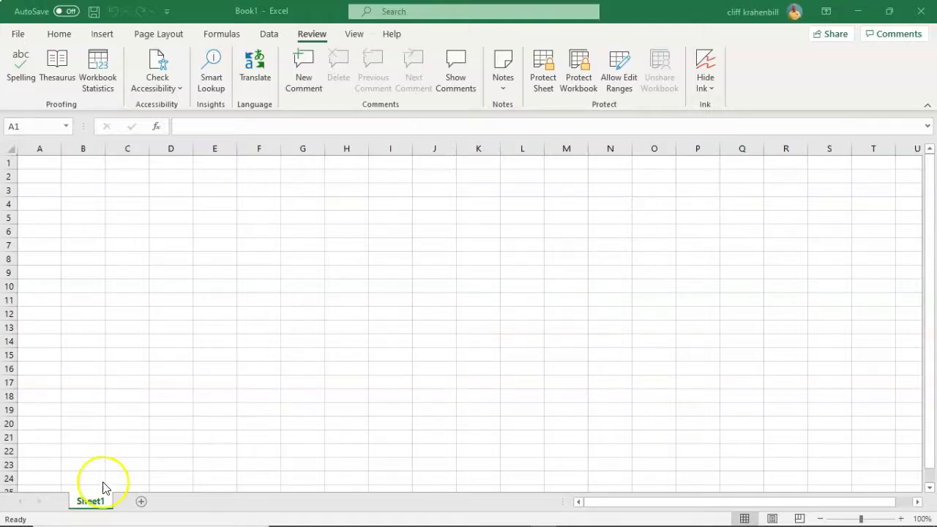
left_click(354, 35)
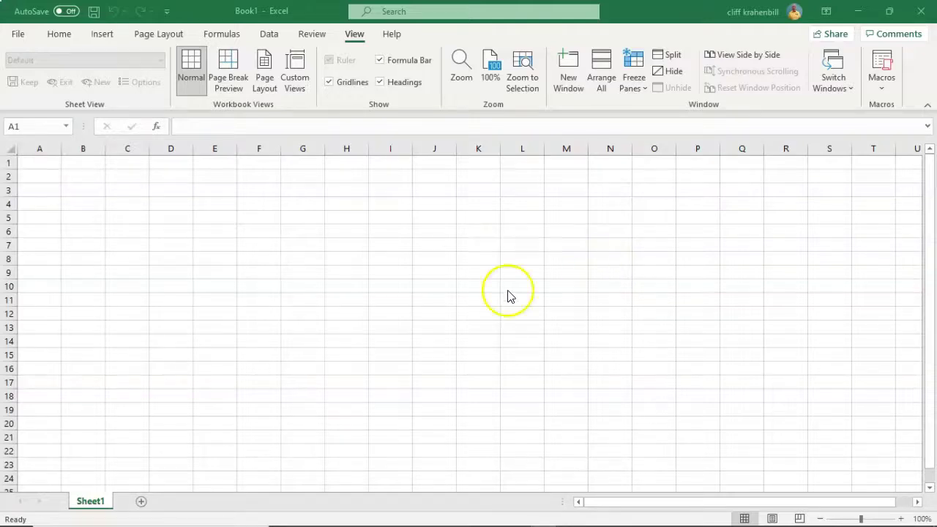
left_click(23, 494)
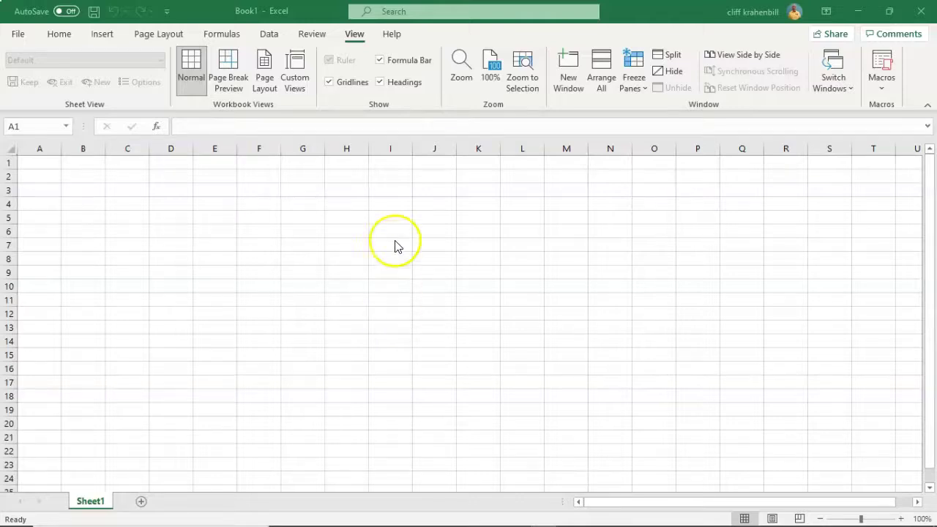
left_click(392, 35)
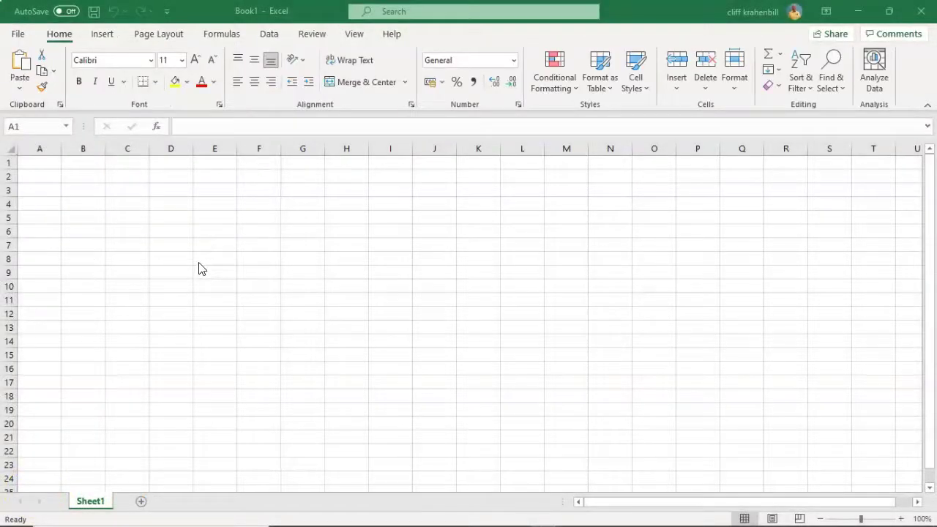
Step: Open the ribbon customization options and add a new custom group to the Home tab
right_click(408, 39)
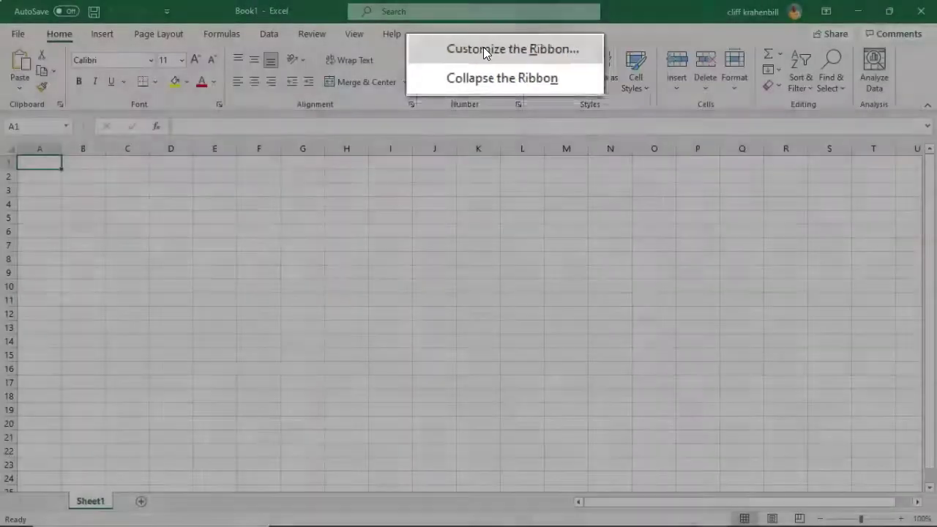
left_click(483, 48)
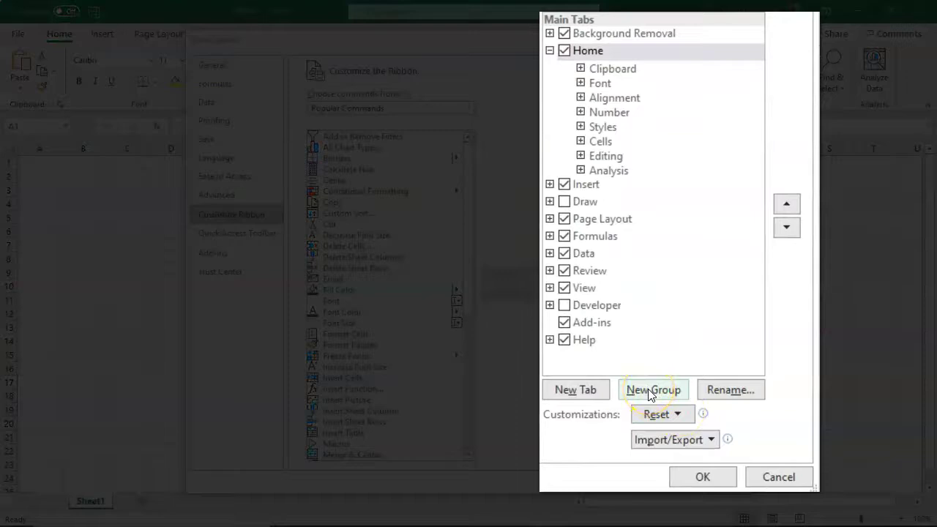
left_click(648, 392)
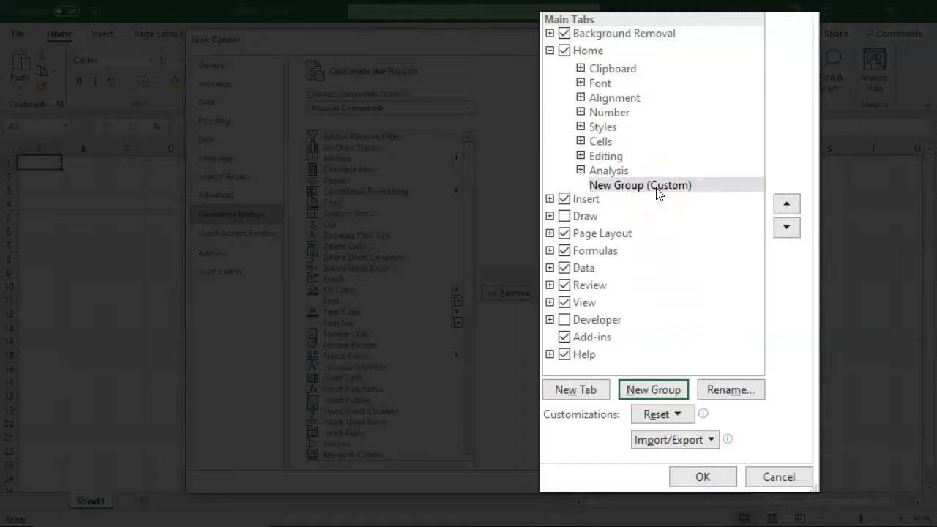
Step: Reset the customizations of only the selected Home ribbon tab and review the reset choices
left_click(679, 415)
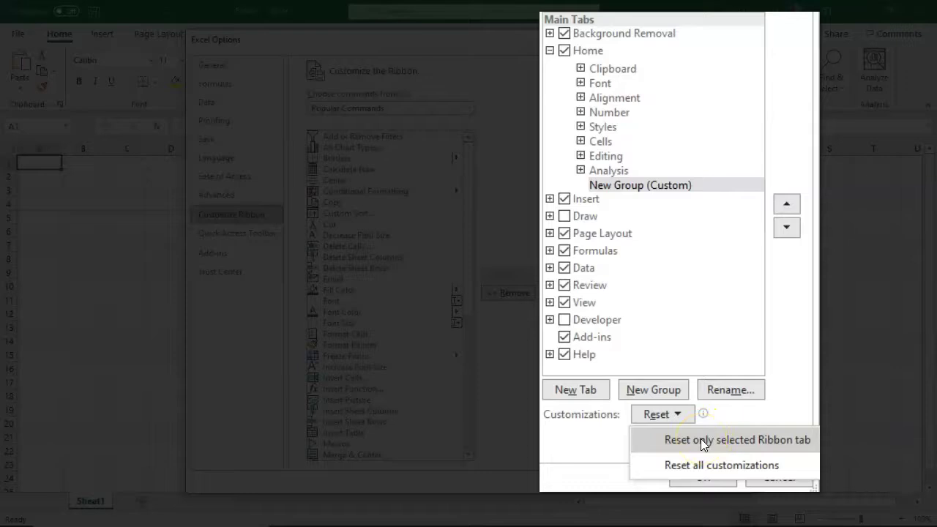
left_click(700, 439)
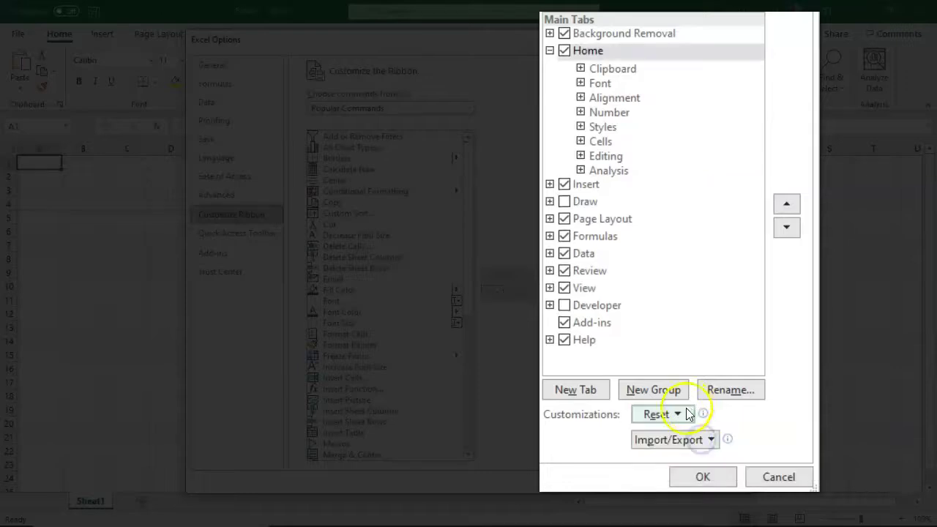
left_click(678, 415)
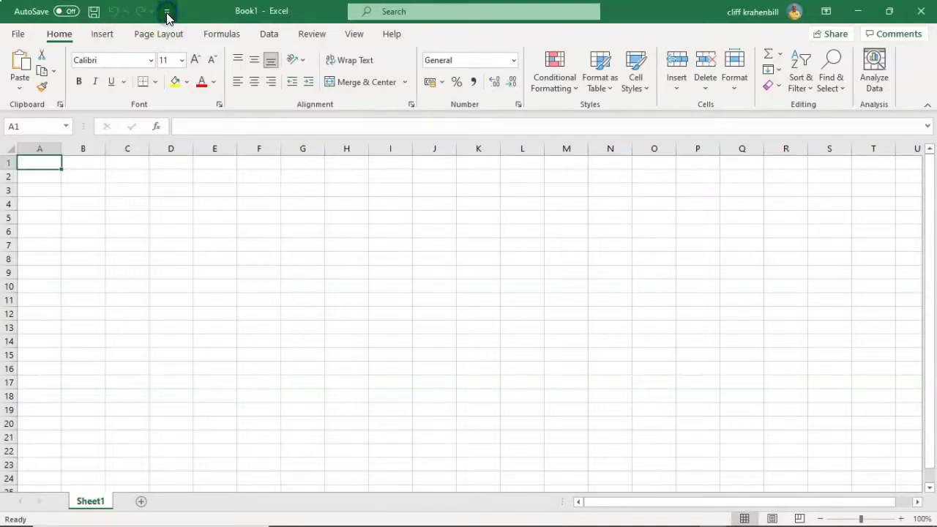
Step: Review the Quick Access Toolbar customization choices and show the toolbar below the ribbon
left_click(166, 13)
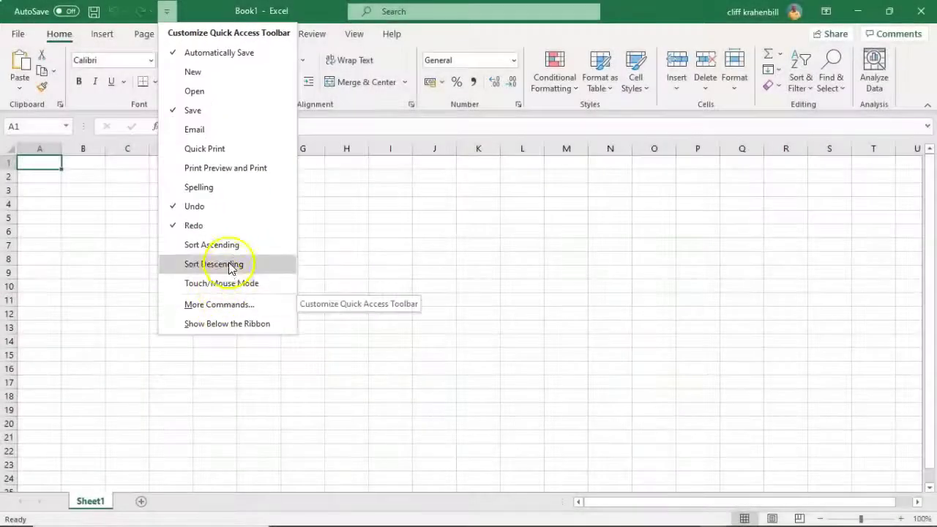
left_click(227, 306)
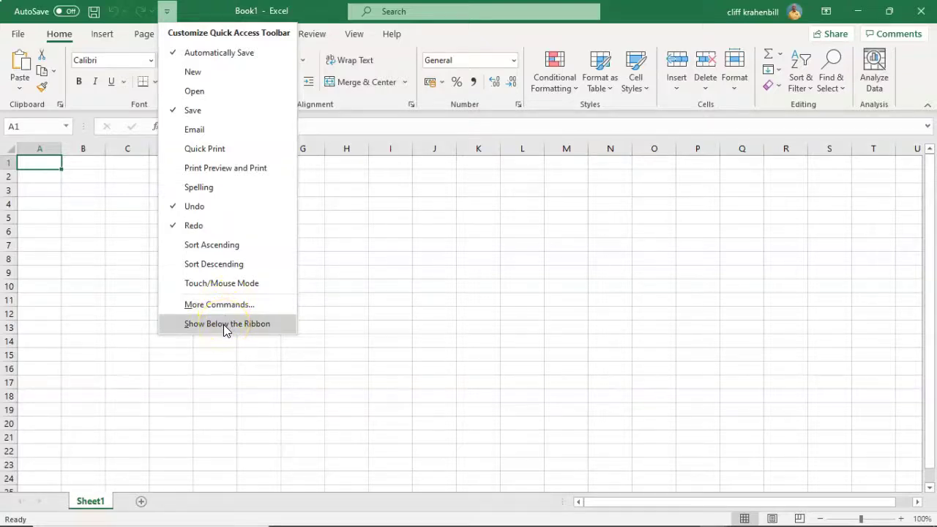
left_click(225, 328)
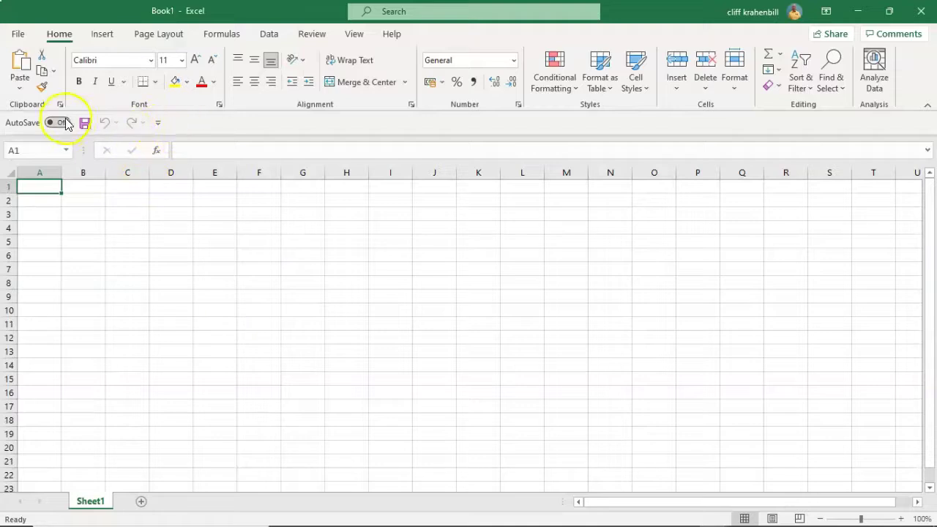
Step: Move the Quick Access Toolbar back above the ribbon
left_click(157, 123)
left_click(181, 123)
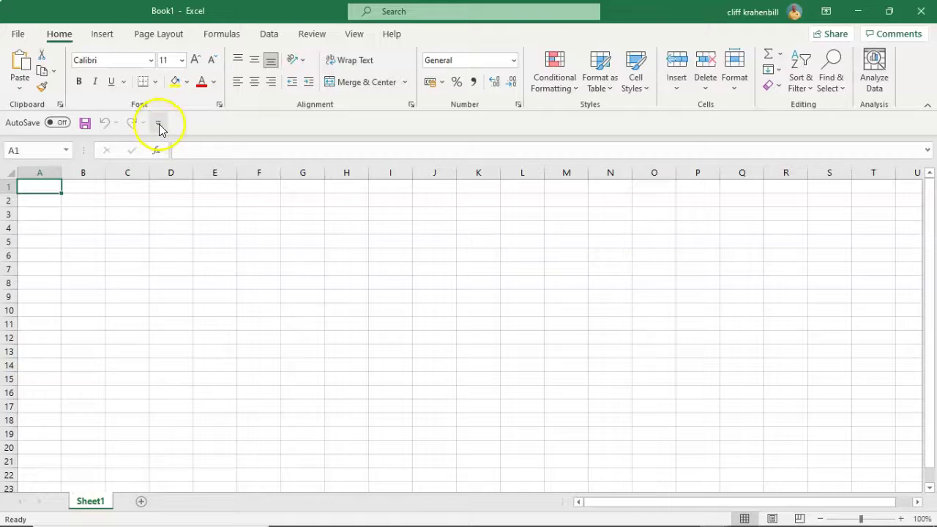
left_click(158, 123)
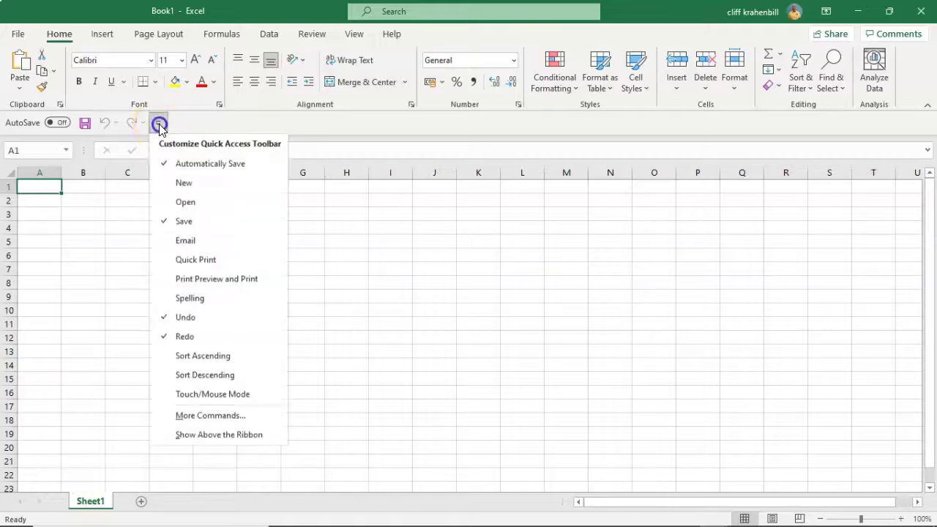
left_click(195, 436)
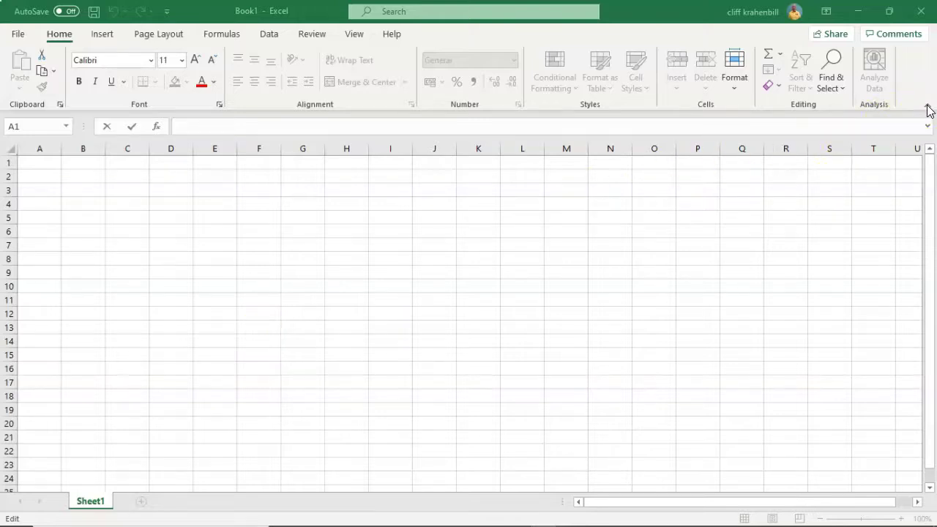
Step: Collapse the ribbon and restore it with the Show Tabs and Commands display option
left_click(928, 107)
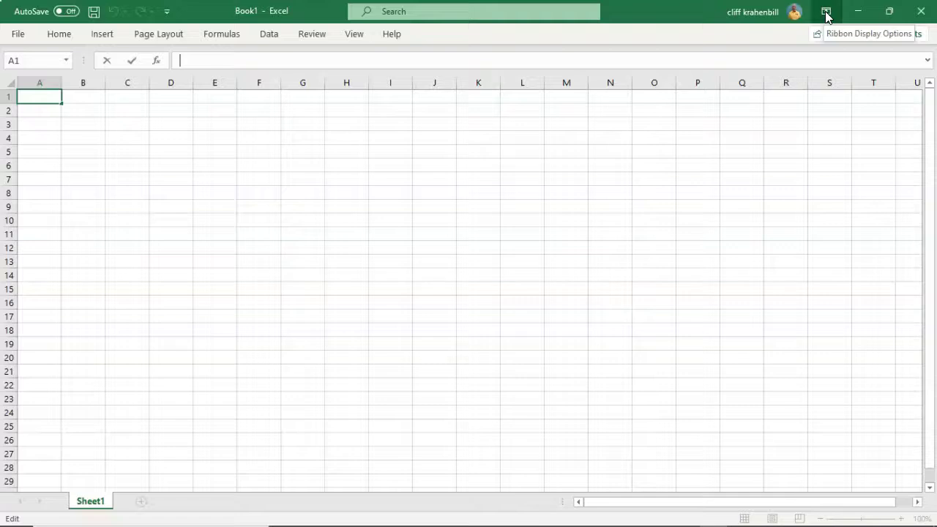
left_click(826, 12)
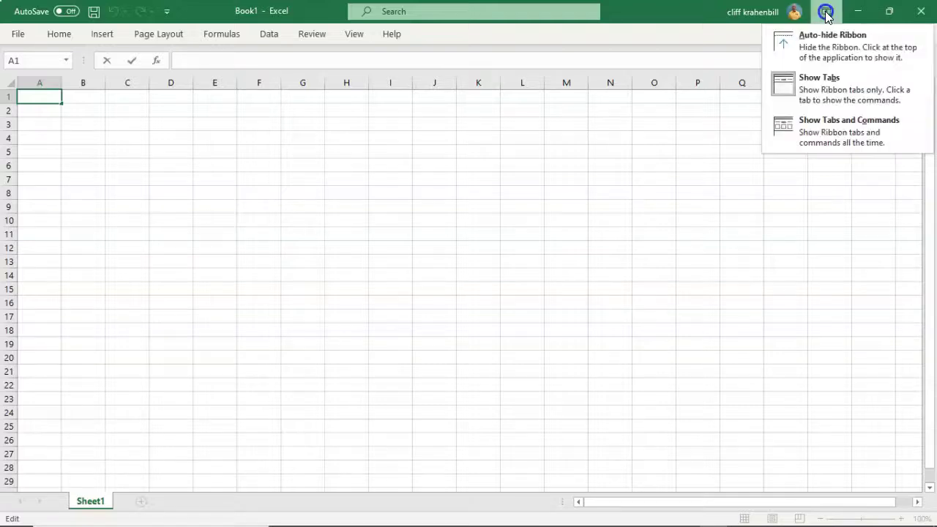
left_click(832, 119)
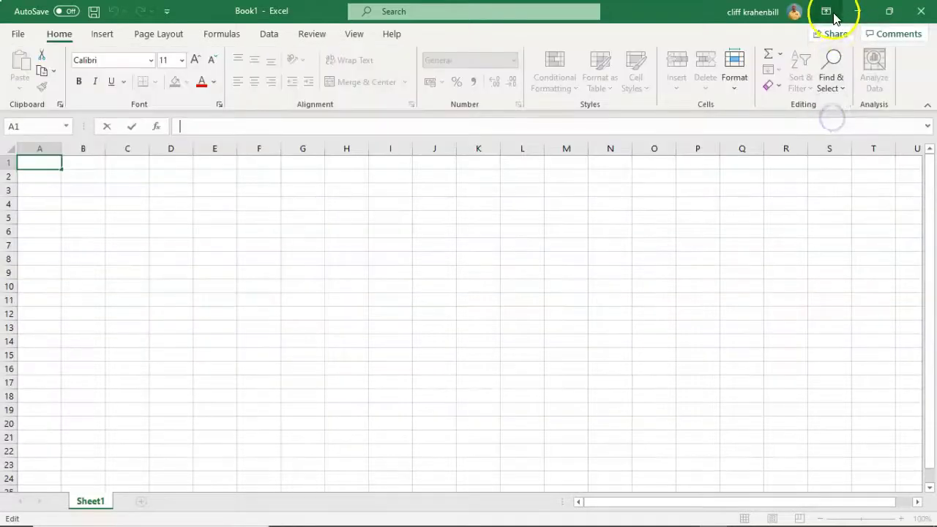
Step: Leave cell editing and set the ribbon display to Auto-hide Ribbon
left_click(826, 13)
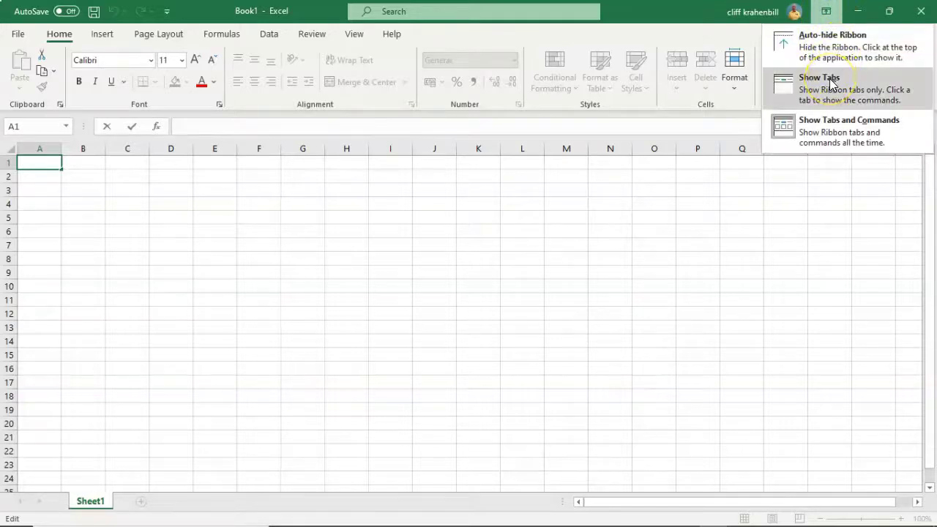
key("Escape")
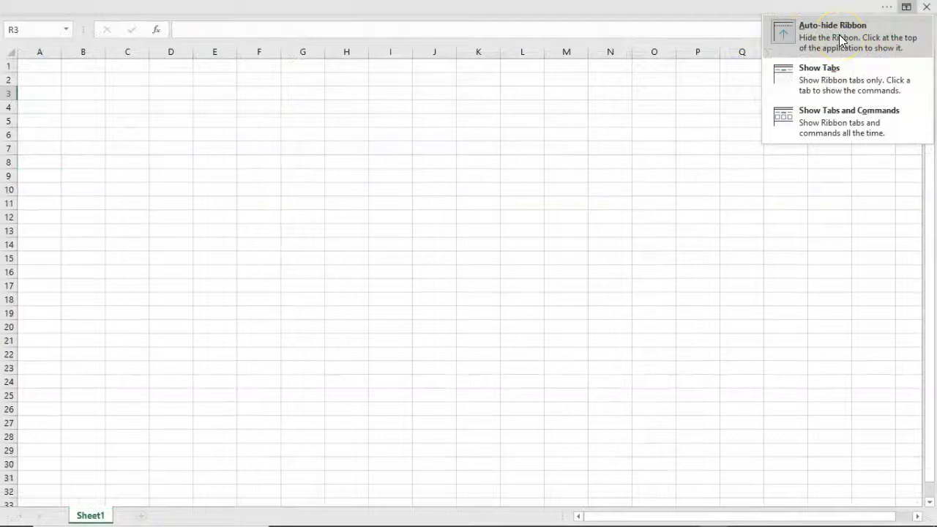
left_click(840, 40)
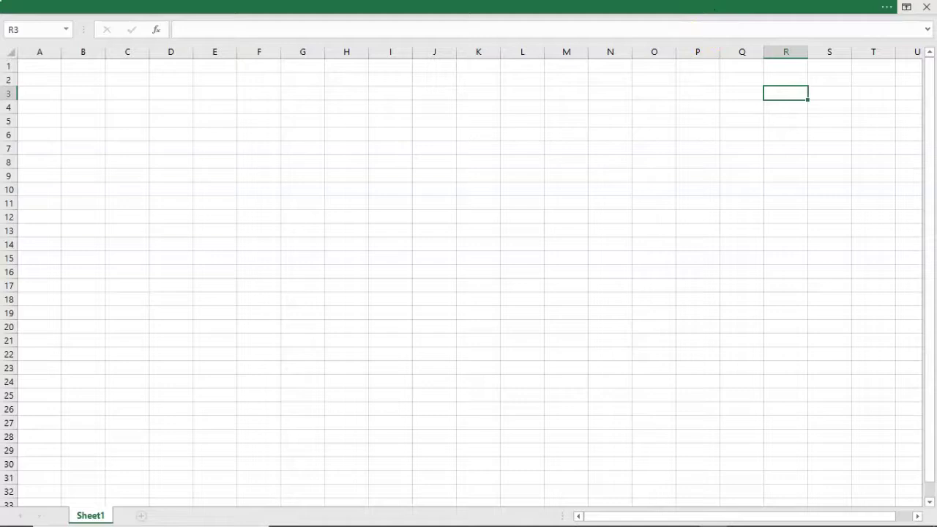
Step: Reveal the hidden ribbon temporarily and set its display to Show Tabs and Commands
left_click(703, 7)
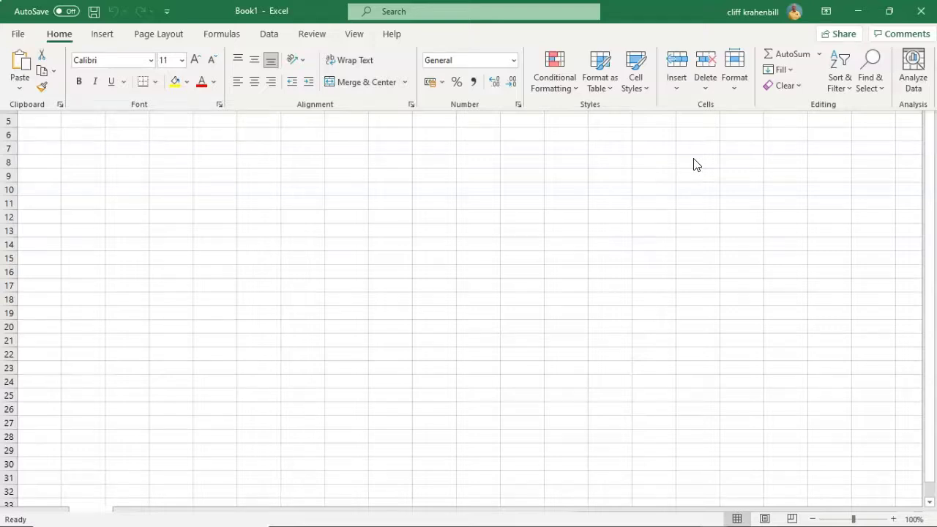
left_click(826, 13)
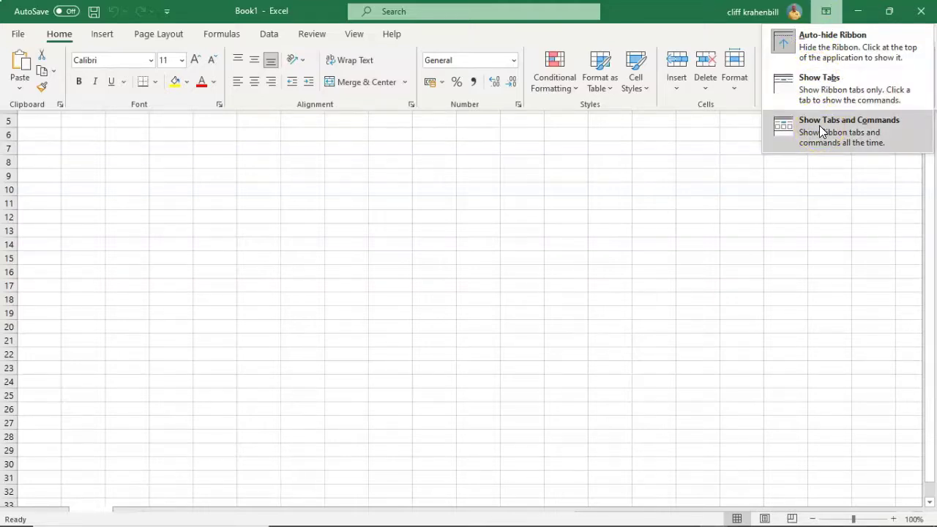
left_click(819, 125)
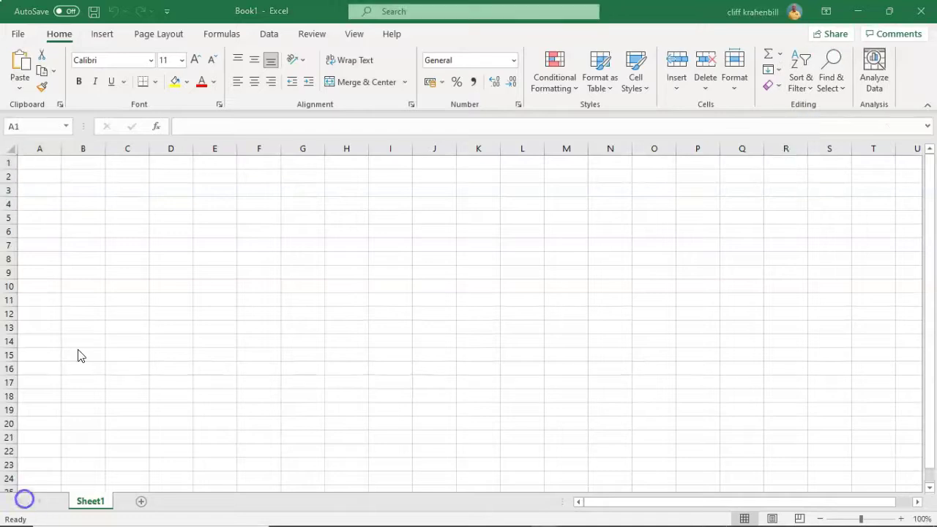